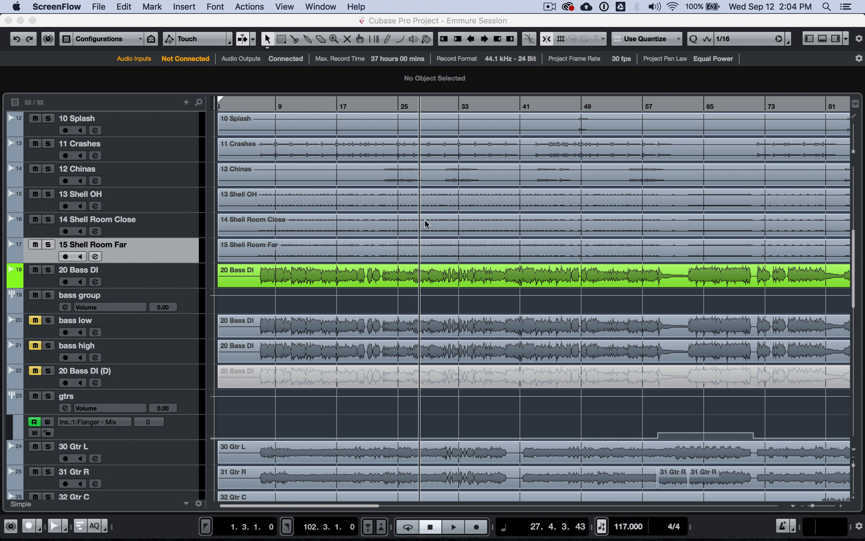
Bring the Cubase window to the front and open the Cubase menu to reach Preferences.
{"action": "left_click", "coordinate": [91, 21]}
{"action": "left_click", "coordinate": [86, 5]}
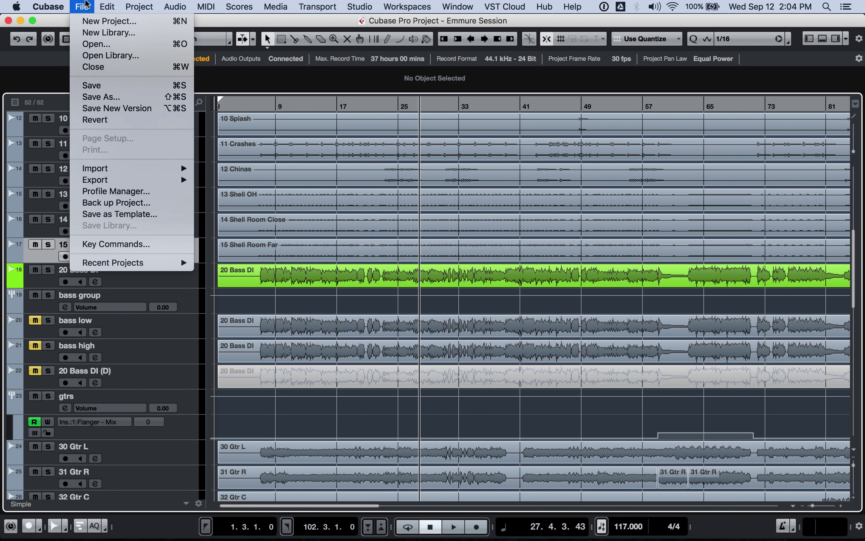
{"action": "mouse_move", "coordinate": [48, 7]}
{"action": "left_click", "coordinate": [107, 39]}
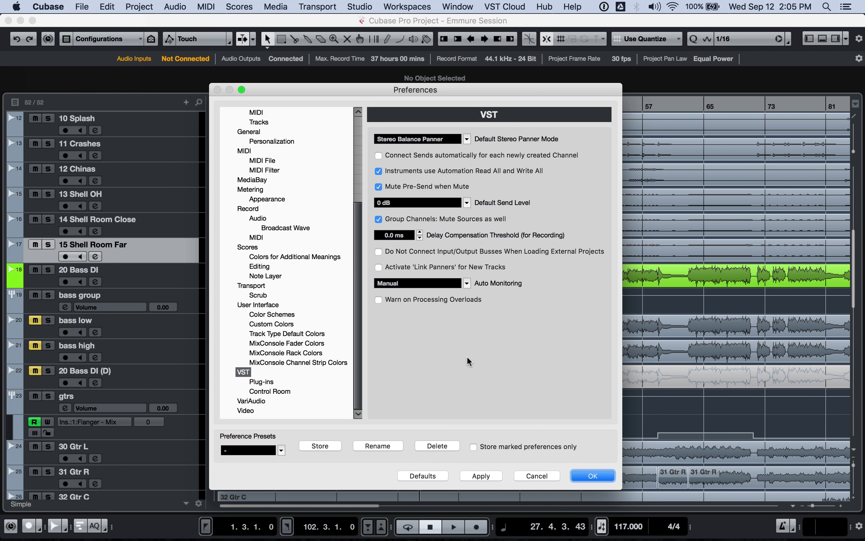
Close Preferences and test record-arm and monitor toggles on track 15 Shell Room Far.
{"action": "left_click", "coordinate": [592, 476]}
{"action": "left_click", "coordinate": [65, 256]}
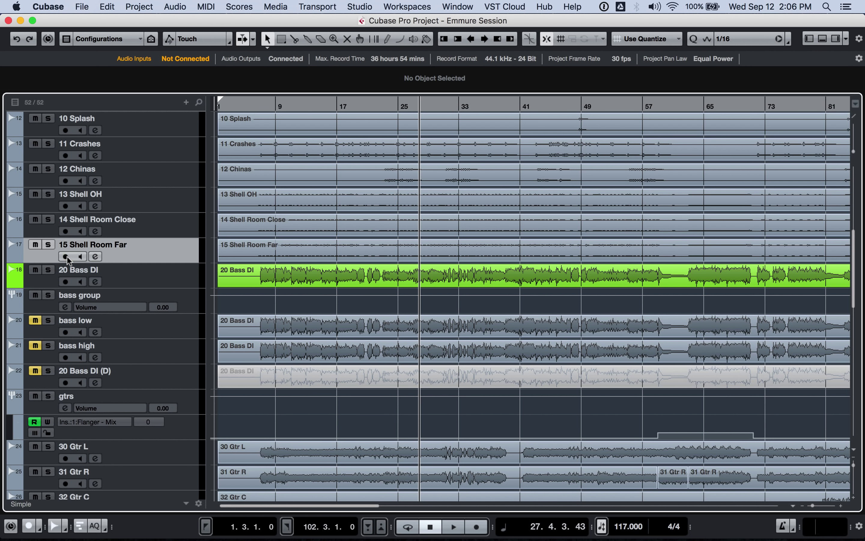
{"action": "left_click", "coordinate": [82, 257]}
{"action": "left_click", "coordinate": [65, 257]}
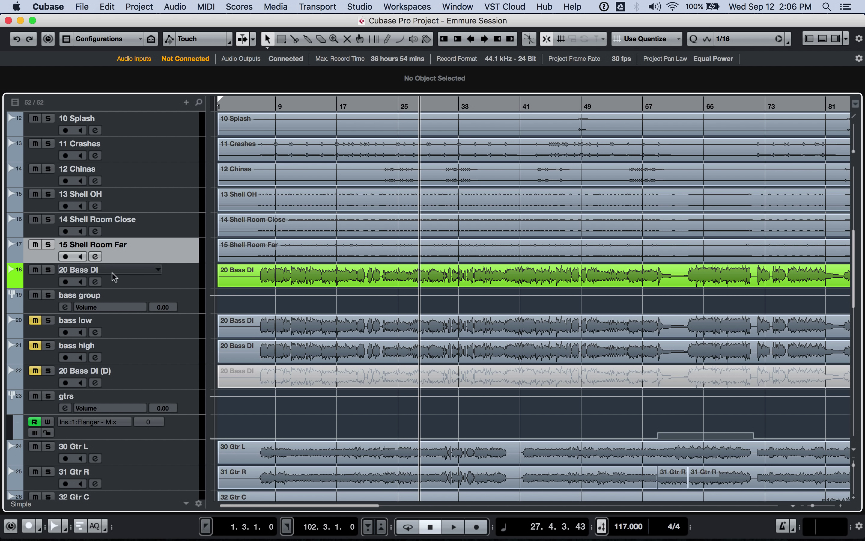
{"action": "left_click", "coordinate": [65, 257]}
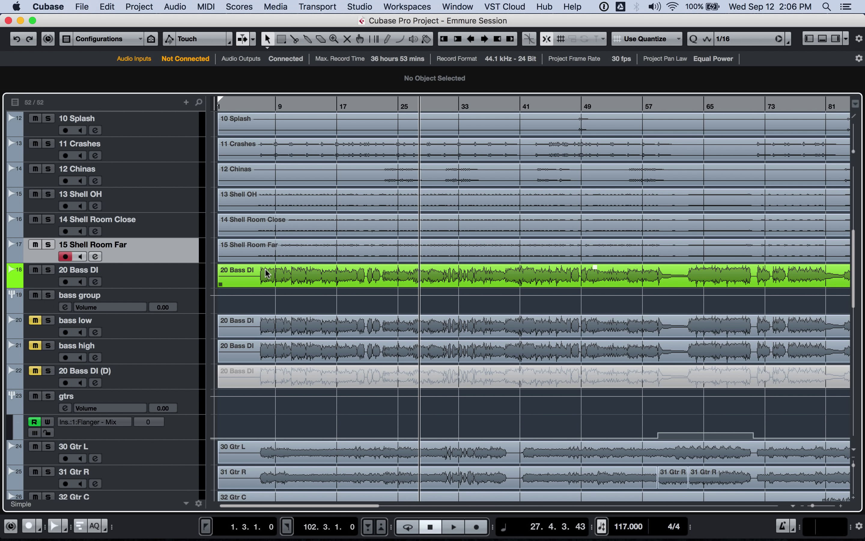
{"action": "left_click", "coordinate": [65, 257]}
Reopen Preferences on the VST page and expand the Auto Monitoring dropdown.
{"action": "left_click", "coordinate": [48, 6]}
{"action": "left_click", "coordinate": [68, 37]}
{"action": "left_click", "coordinate": [243, 372]}
{"action": "left_click", "coordinate": [422, 283]}
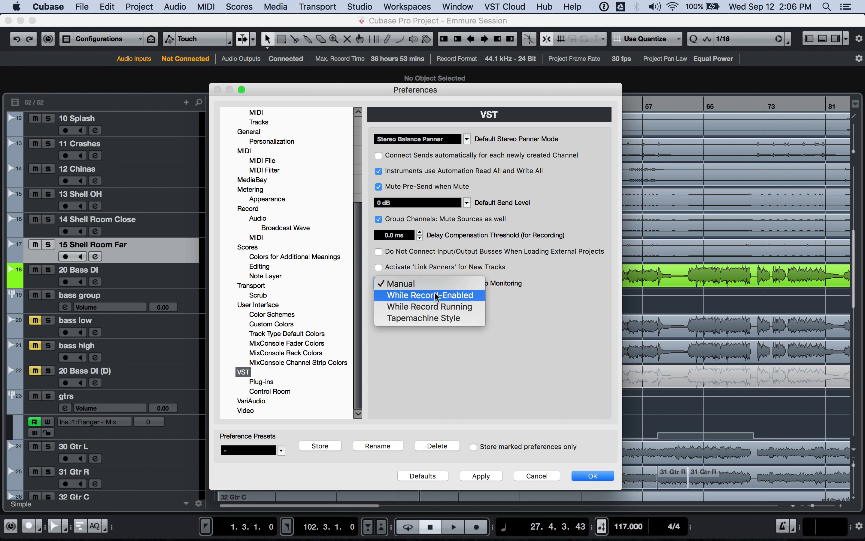
Set Auto Monitoring to While Record-Enabled, confirm with OK, and record-arm 15 Shell Room Far.
{"action": "left_click", "coordinate": [443, 295]}
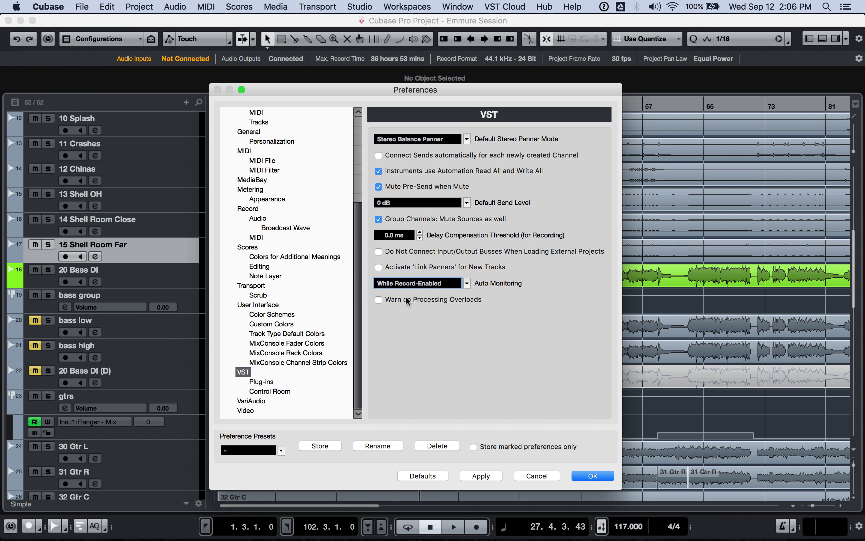
{"action": "left_click", "coordinate": [580, 472]}
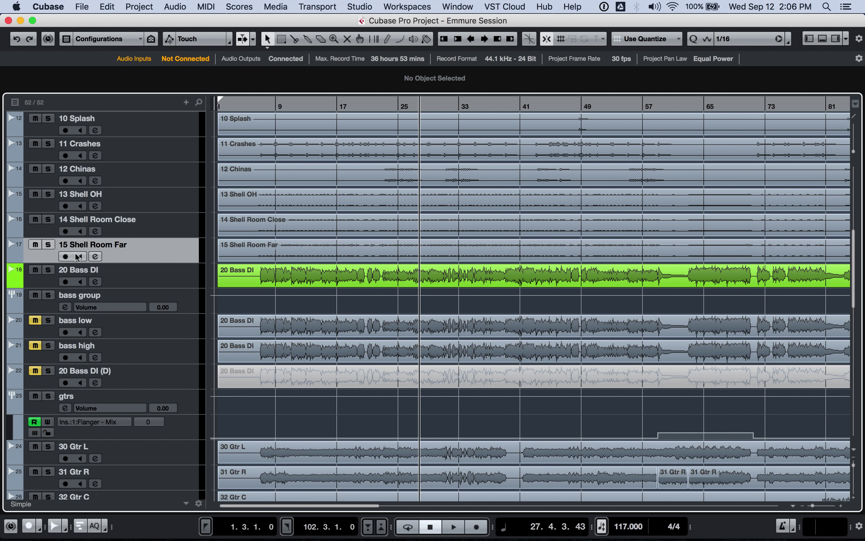
{"action": "left_click", "coordinate": [66, 256]}
Move record-arm from 15 Shell Room Far to 20 Bass DI and place the cursor at bar 7.
{"action": "left_click", "coordinate": [66, 257]}
{"action": "left_click", "coordinate": [66, 281]}
{"action": "left_click", "coordinate": [265, 107]}
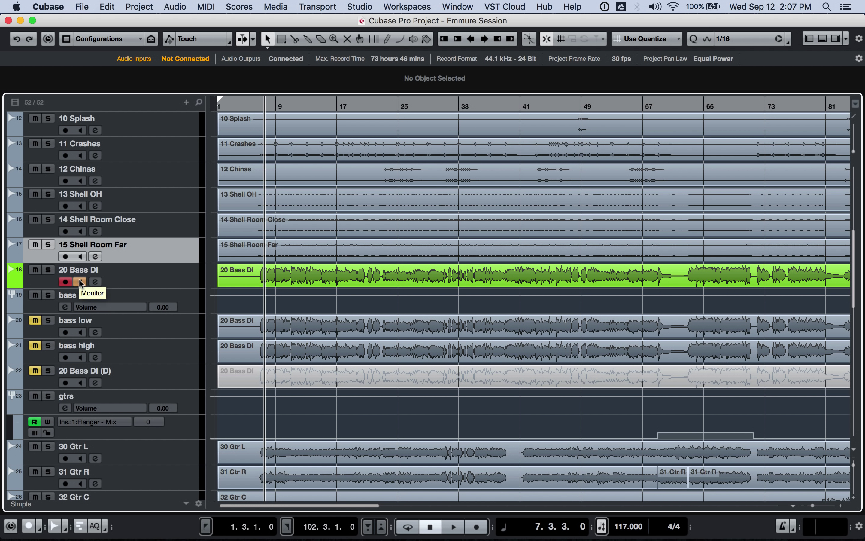
Select 20 Bass DI, maximize its track height, and zoom horizontally to bars 7–9.
{"action": "left_click", "coordinate": [188, 282]}
{"action": "key", "text": "super+Down"}
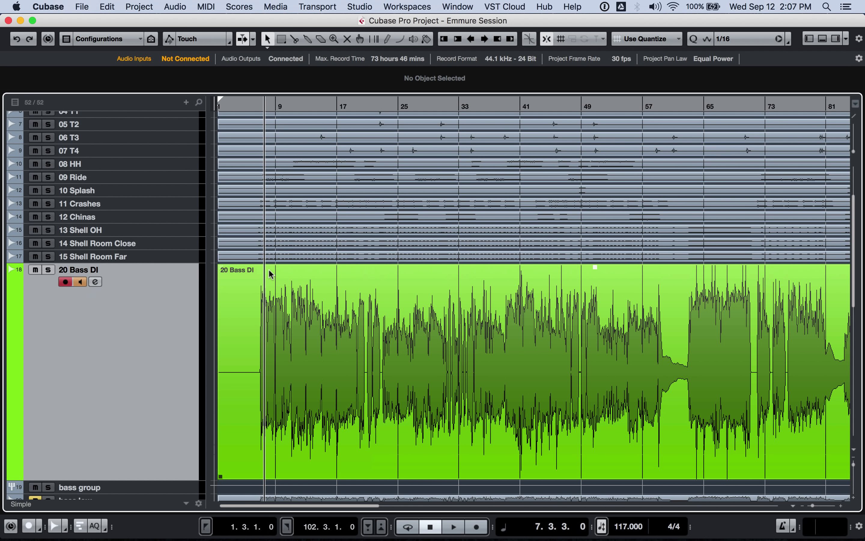
{"action": "key", "text": "h"}
{"action": "key", "text": "h"}
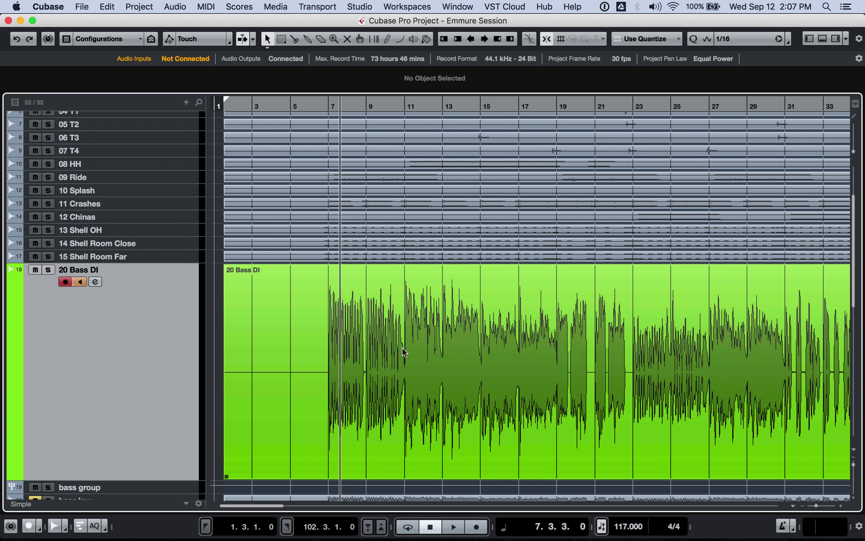
{"action": "key", "text": "h"}
{"action": "key", "text": "h"}
{"action": "key", "text": "h"}
{"action": "key", "text": "h"}
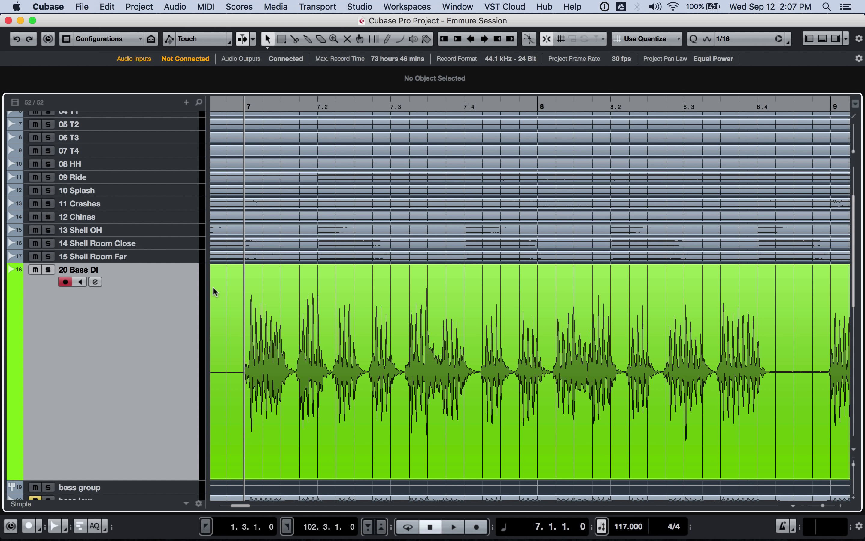
Lower the Stereo Out fader to -6.65 dB in the MixConsole, then play back from bar 7.
{"action": "left_click", "coordinate": [318, 7]}
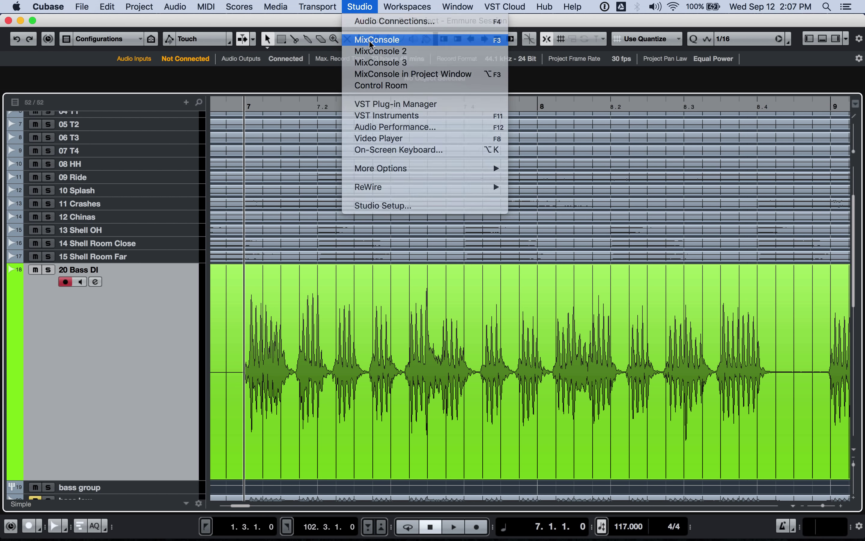
{"action": "left_click", "coordinate": [372, 38]}
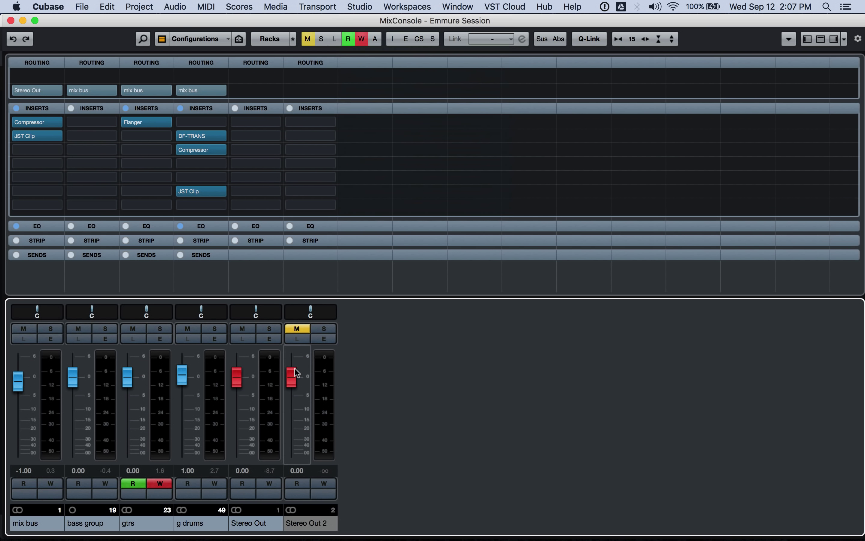
{"action": "left_click_drag", "start_coordinate": [240, 386], "coordinate": [239, 403]}
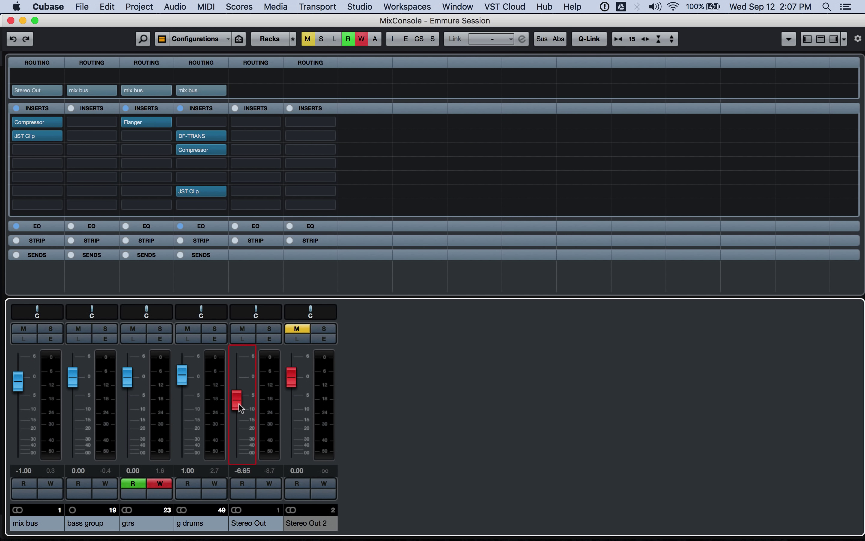
{"action": "key", "text": "F3"}
{"action": "key", "text": "space"}
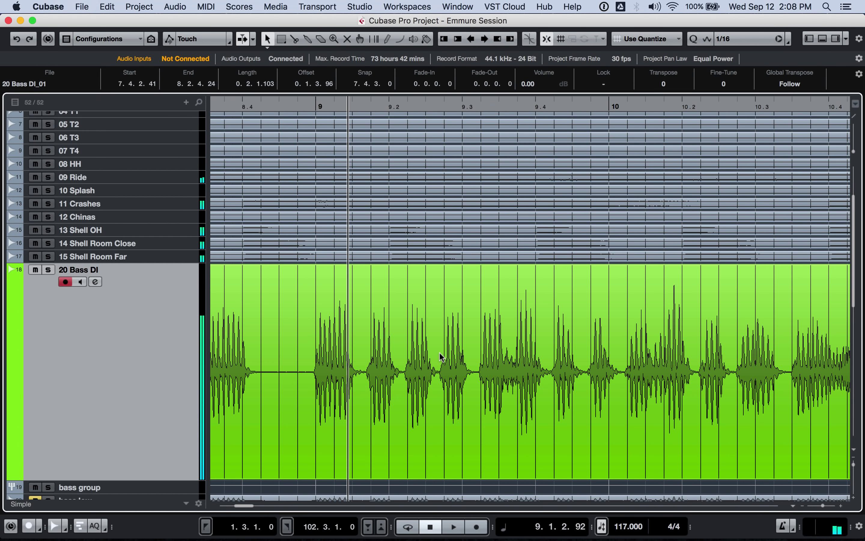
Stop playback back at bar 7 and enable input monitoring on the 20 Bass DI track.
{"action": "scroll", "coordinate": [439, 351], "scroll_direction": "left", "scroll_amount": 10}
{"action": "scroll", "coordinate": [439, 352], "scroll_direction": "down", "scroll_amount": 10}
{"action": "scroll", "coordinate": [439, 352], "scroll_direction": "up", "scroll_amount": 12}
{"action": "scroll", "coordinate": [439, 352], "scroll_direction": "down", "scroll_amount": 10}
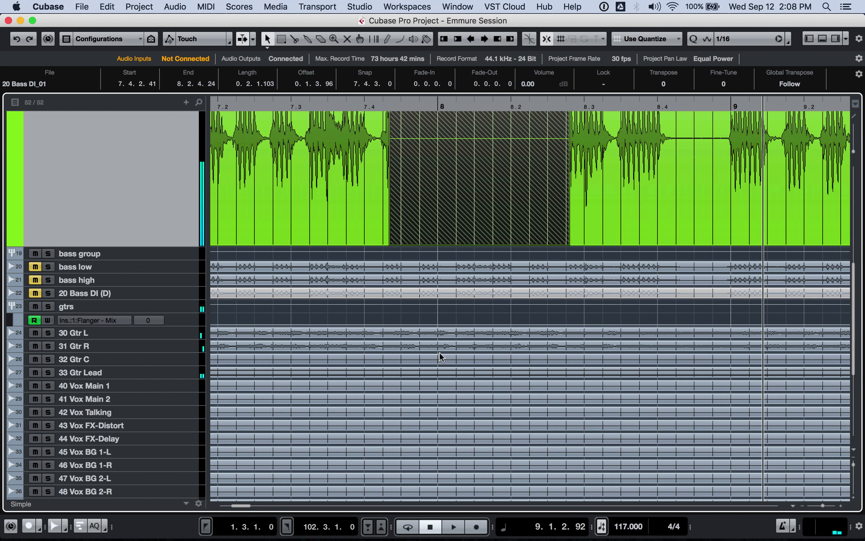
{"action": "scroll", "coordinate": [439, 351], "scroll_direction": "up", "scroll_amount": 6}
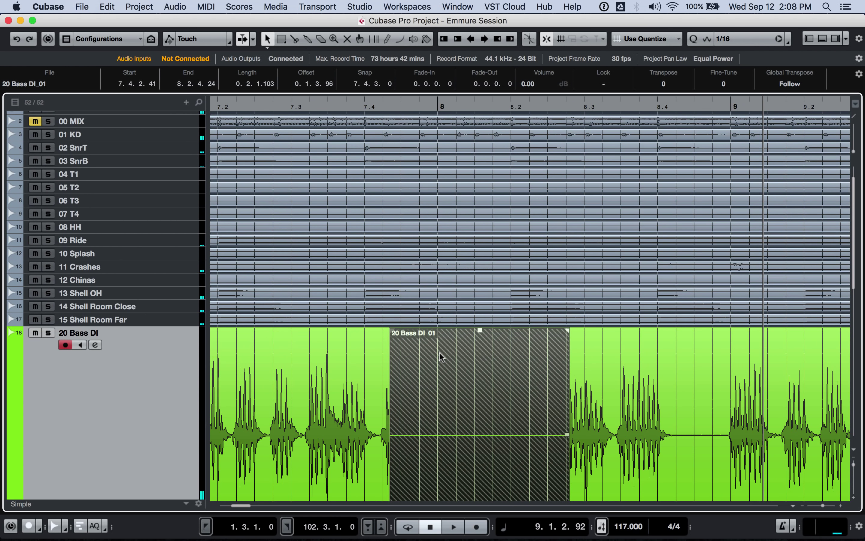
{"action": "key", "text": "space"}
{"action": "scroll", "coordinate": [73, 219], "scroll_direction": "down", "scroll_amount": 8}
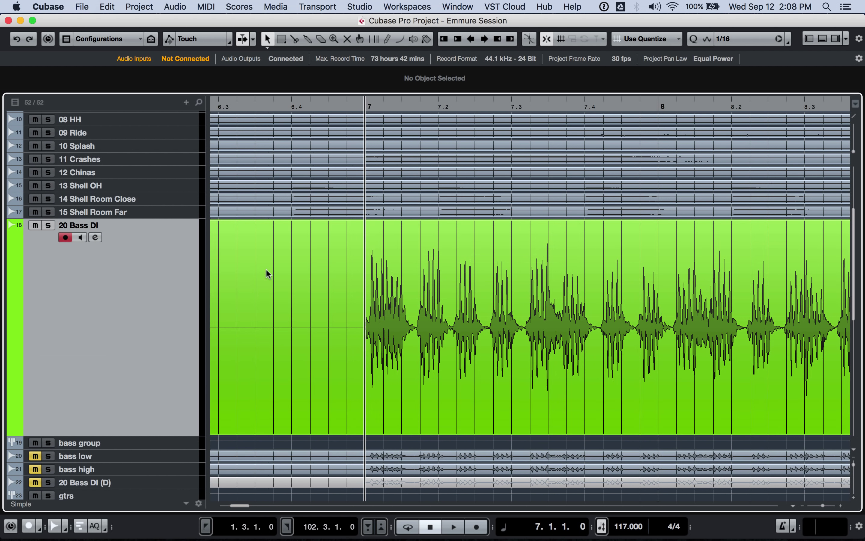
{"action": "left_click", "coordinate": [80, 237]}
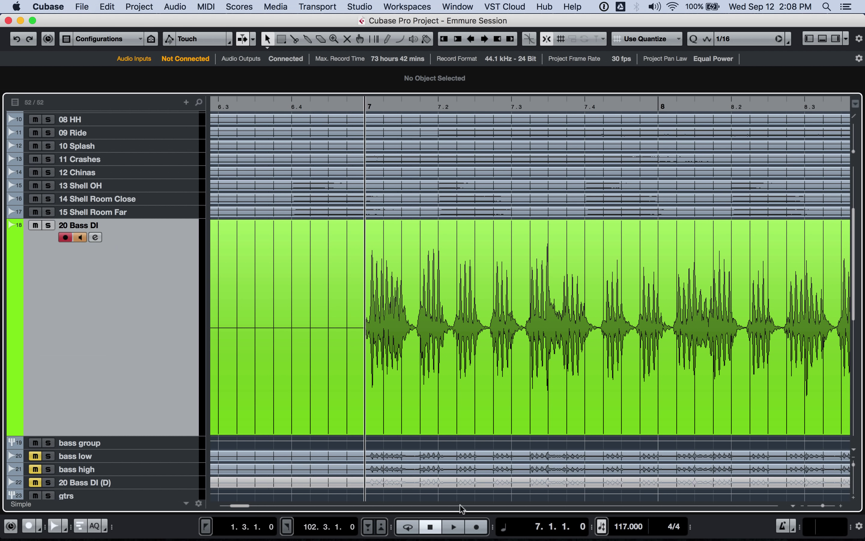
{"action": "left_click", "coordinate": [453, 527]}
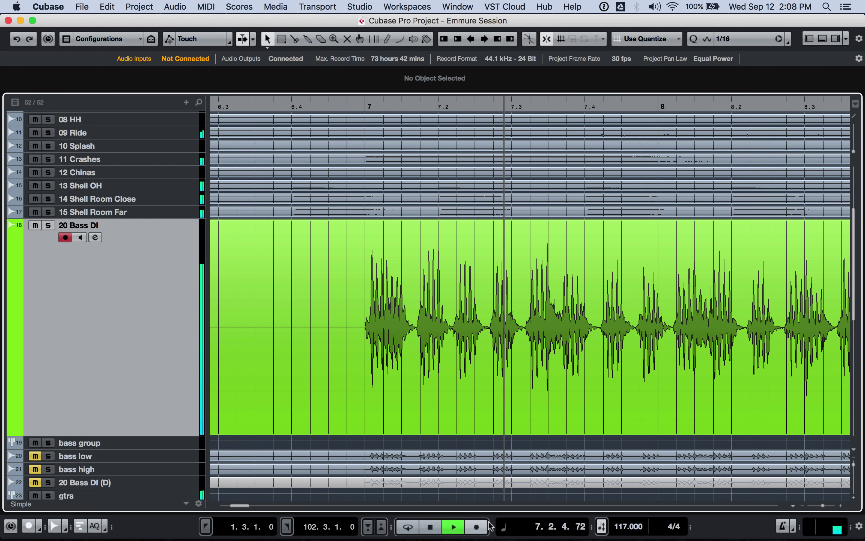
Punch-record a short 20 Bass DI_02 take from 7.4.1.51 to 8.2.3.29, then stop playback.
{"action": "left_click", "coordinate": [477, 526]}
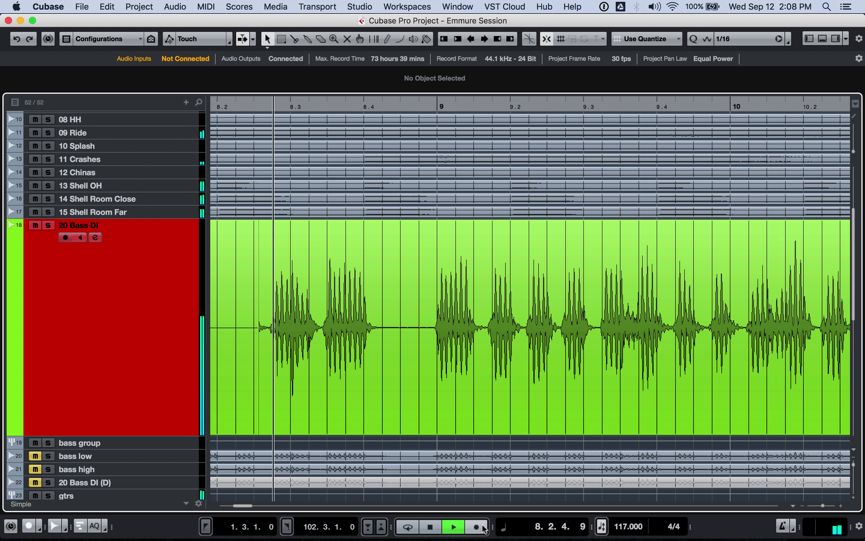
{"action": "left_click", "coordinate": [476, 527]}
{"action": "key", "text": "space"}
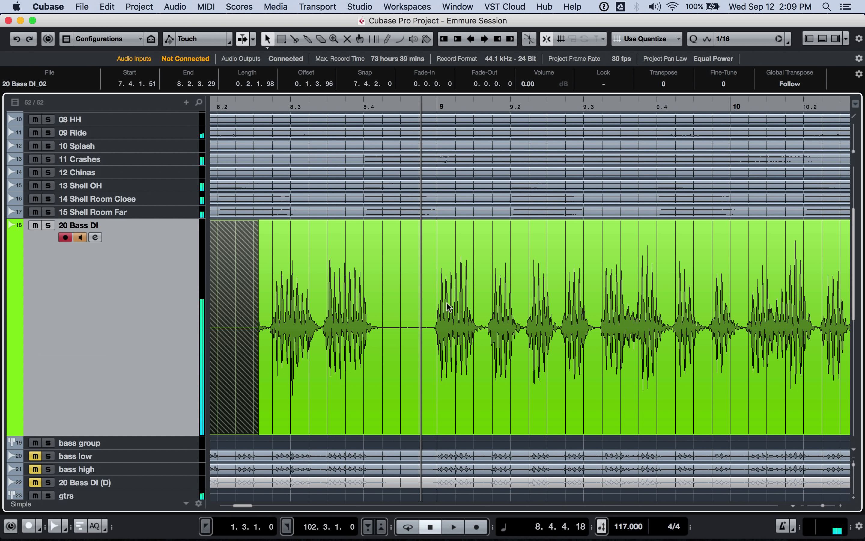
{"action": "scroll", "coordinate": [447, 304], "scroll_direction": "left", "scroll_amount": 3}
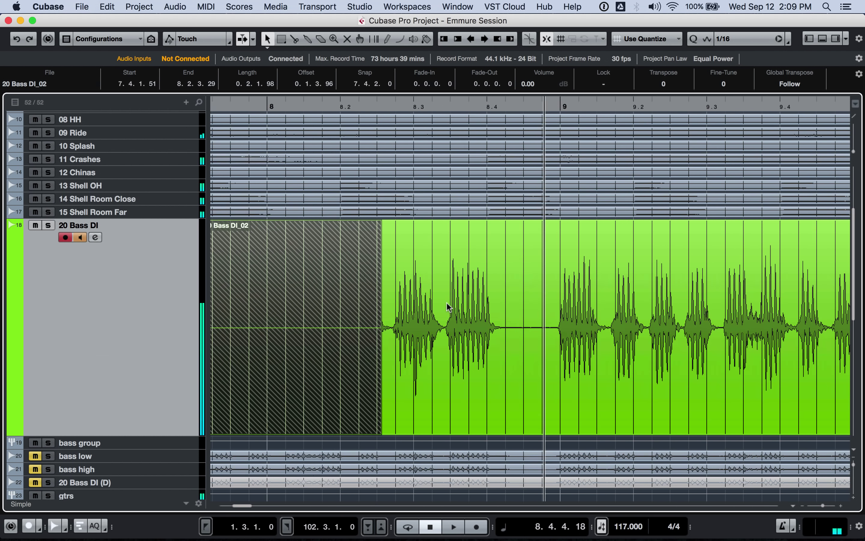
{"action": "scroll", "coordinate": [447, 304], "scroll_direction": "right", "scroll_amount": 15}
{"action": "scroll", "coordinate": [393, 286], "scroll_direction": "down", "scroll_amount": 2}
{"action": "scroll", "coordinate": [366, 269], "scroll_direction": "left", "scroll_amount": 3}
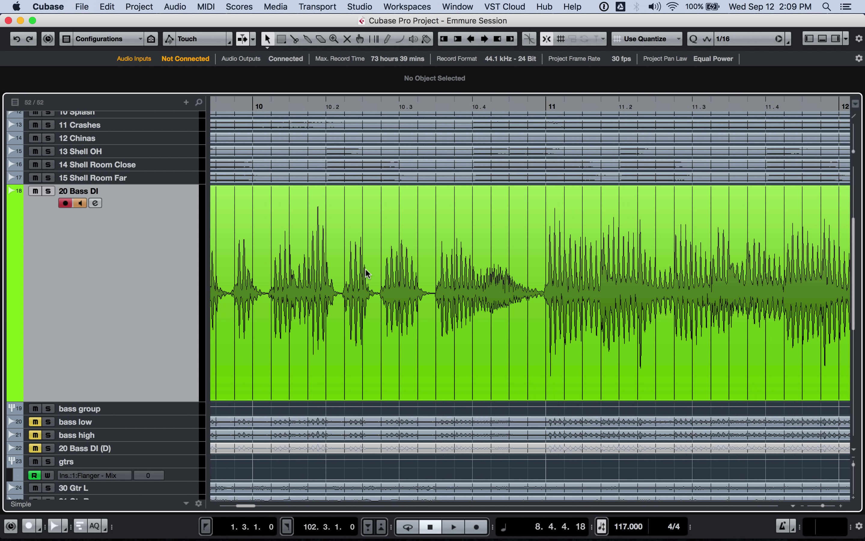
{"action": "scroll", "coordinate": [365, 271], "scroll_direction": "right", "scroll_amount": 3}
Switch Auto Monitoring from Tapemachine Style to While Record-Enabled in VST preferences and confirm with OK.
{"action": "left_click", "coordinate": [49, 6]}
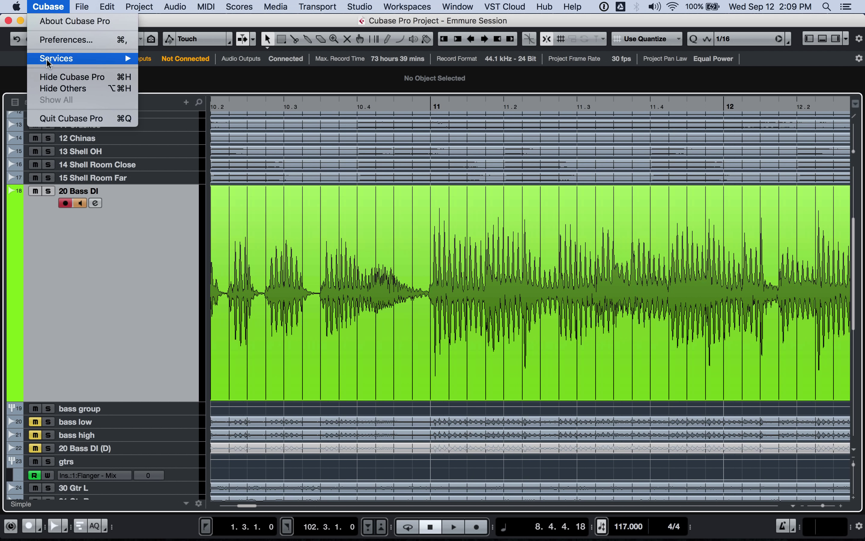
{"action": "left_click", "coordinate": [54, 40]}
{"action": "left_click", "coordinate": [404, 280]}
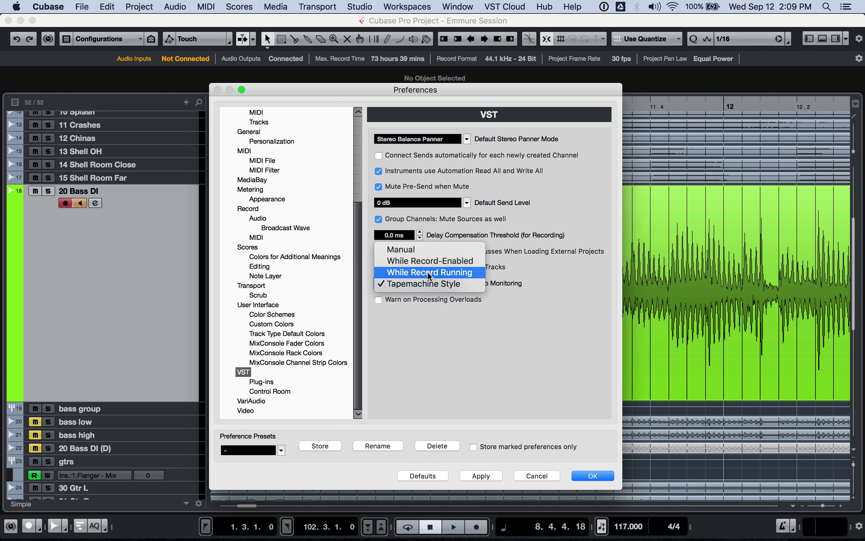
{"action": "left_click", "coordinate": [420, 261]}
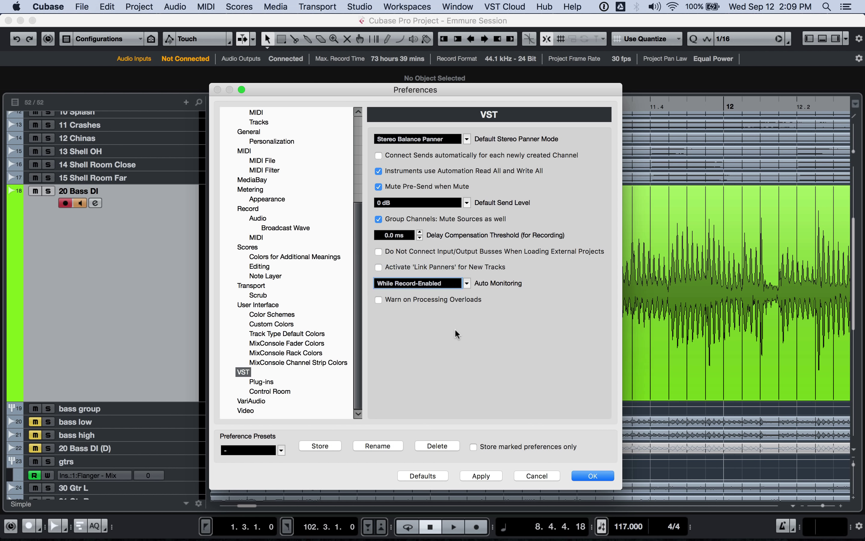
{"action": "left_click", "coordinate": [589, 476]}
{"action": "scroll", "coordinate": [292, 288], "scroll_direction": "left", "scroll_amount": 10}
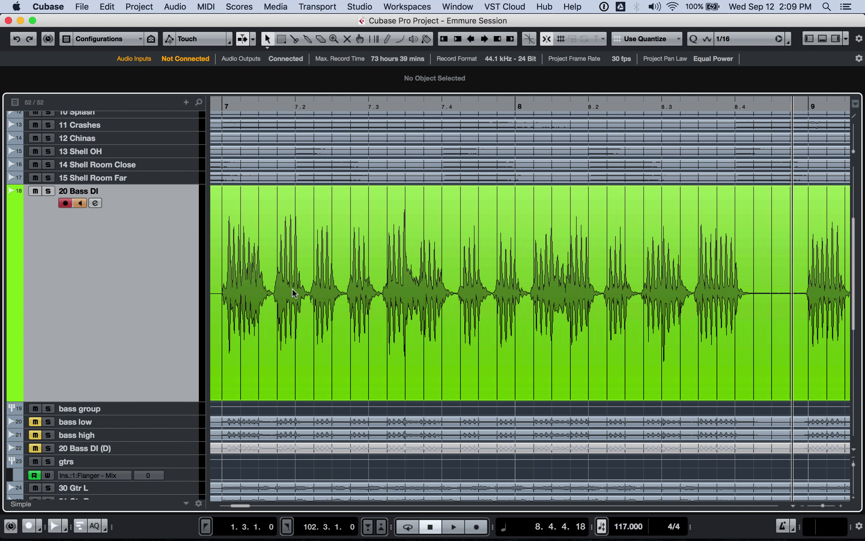
Reopen the VST preferences and select Tapemachine Style in the Auto Monitoring dropdown.
{"action": "left_click", "coordinate": [48, 6]}
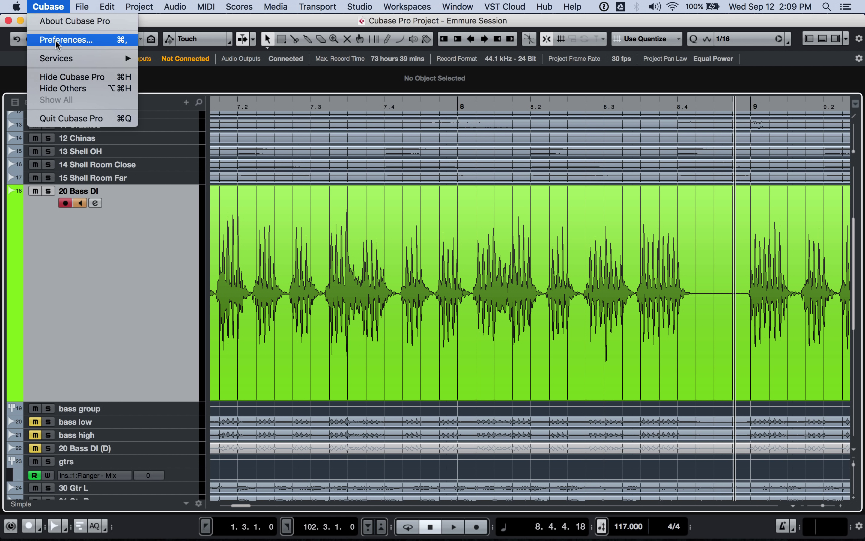
{"action": "left_click", "coordinate": [72, 40]}
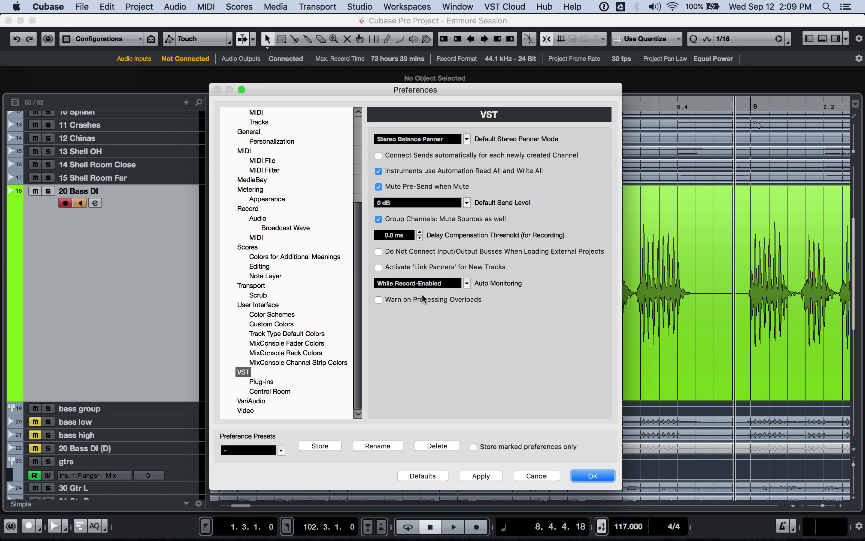
{"action": "left_click", "coordinate": [431, 284]}
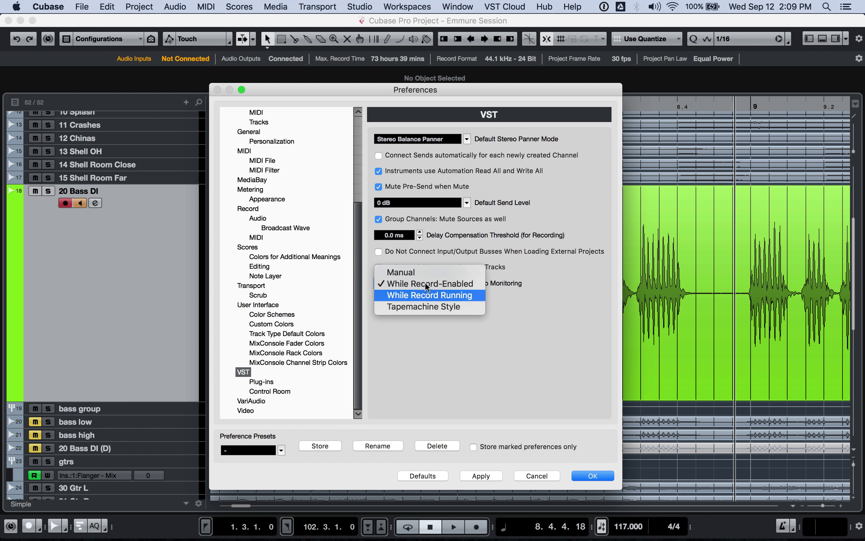
{"action": "left_click", "coordinate": [428, 342]}
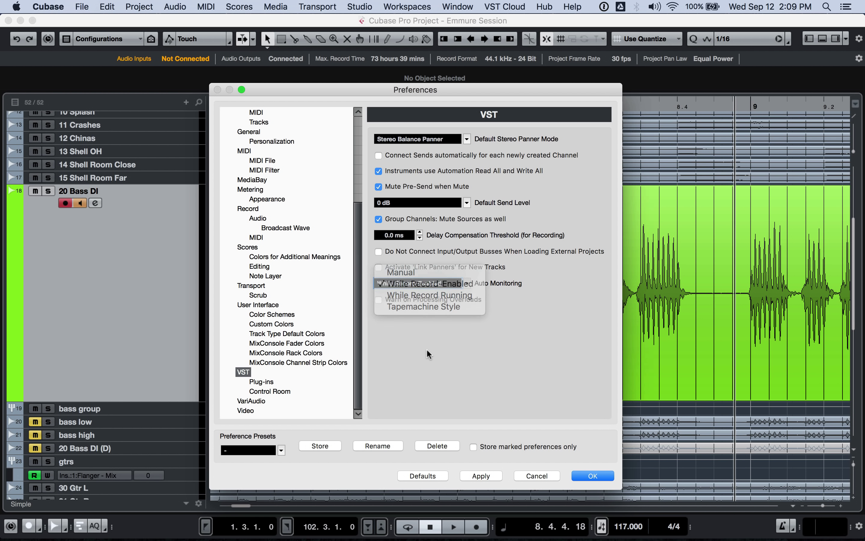
{"action": "left_click", "coordinate": [427, 282]}
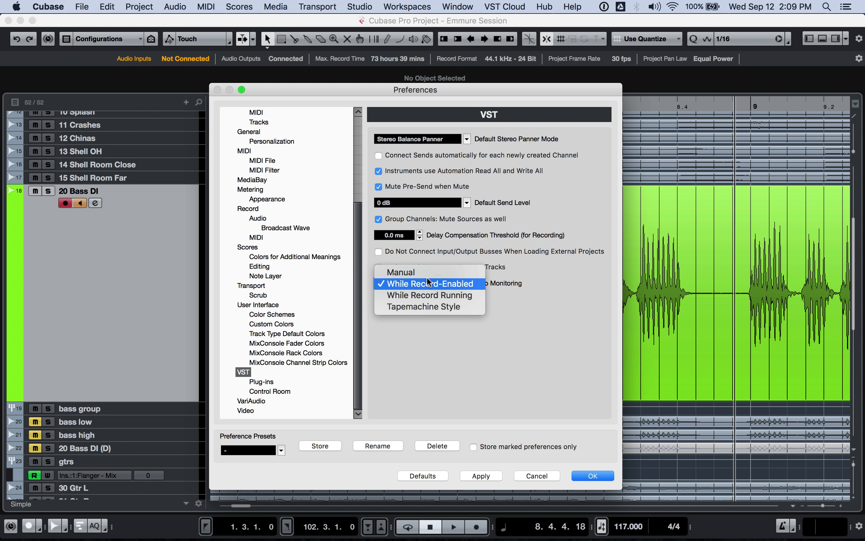
{"action": "left_click", "coordinate": [428, 307]}
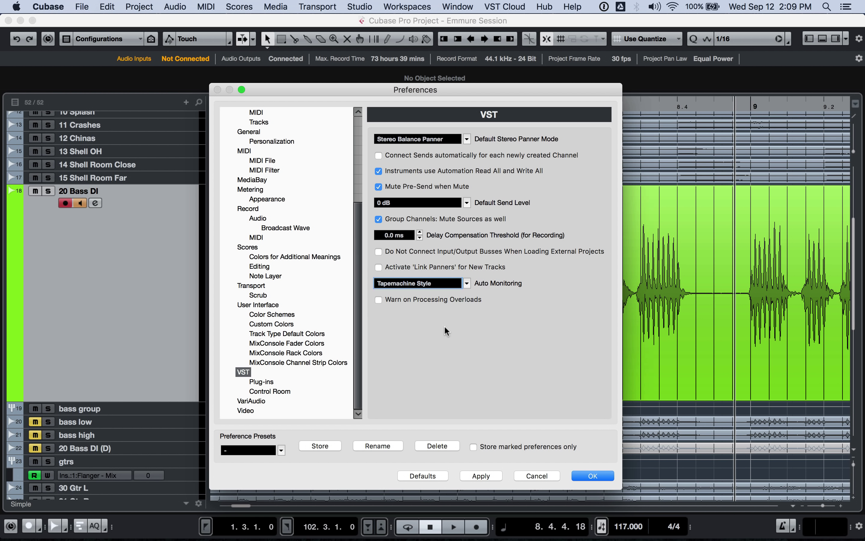
{"action": "left_click", "coordinate": [428, 279]}
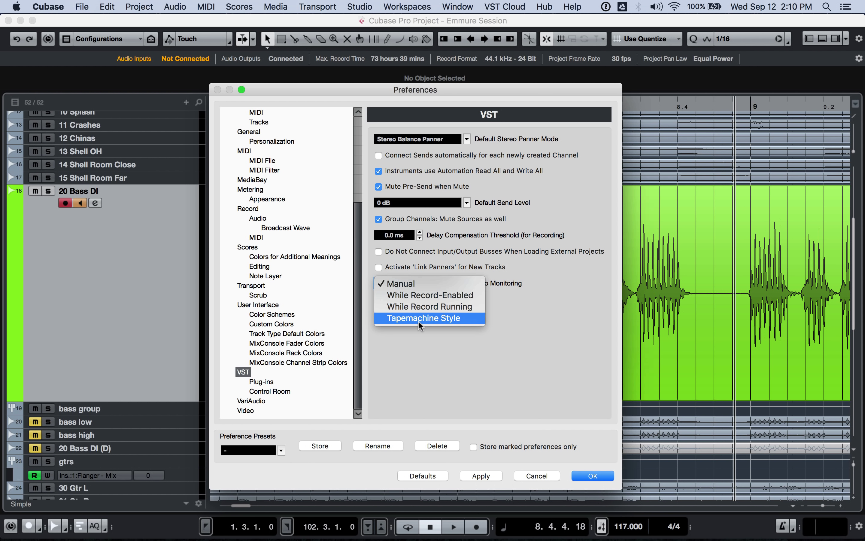
{"action": "left_click", "coordinate": [419, 320]}
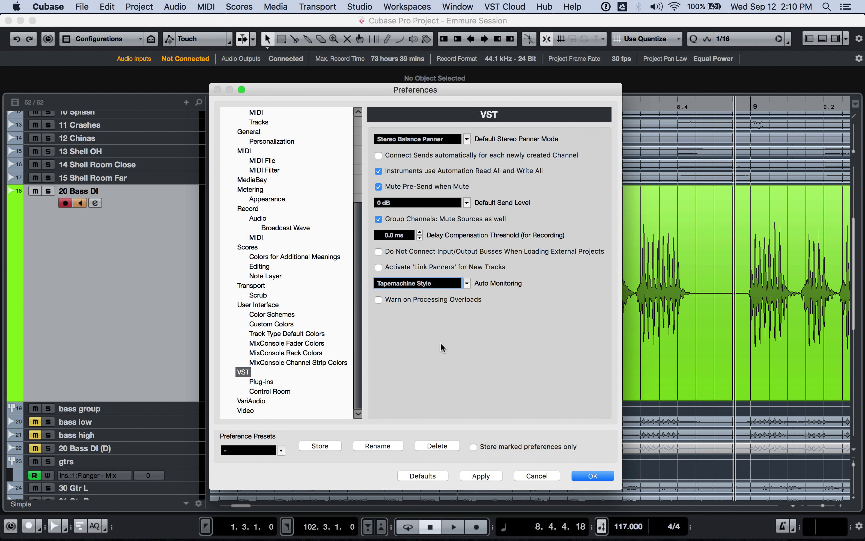